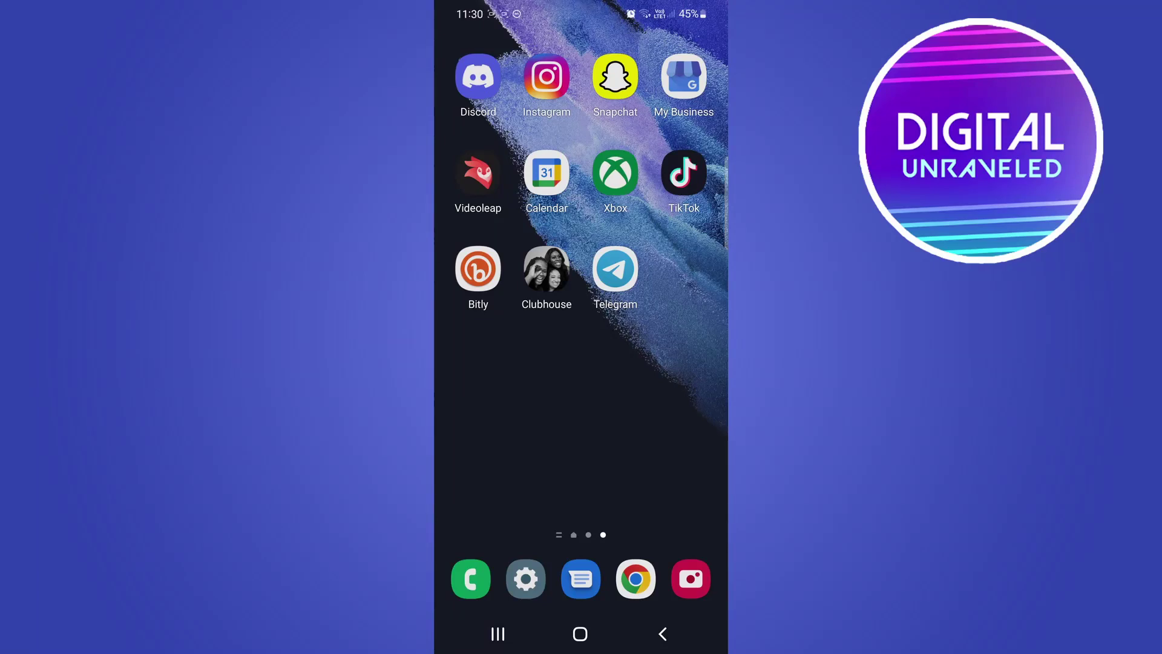
# - Launch Instagram from the Android home screen
pyautogui.click(546, 76)
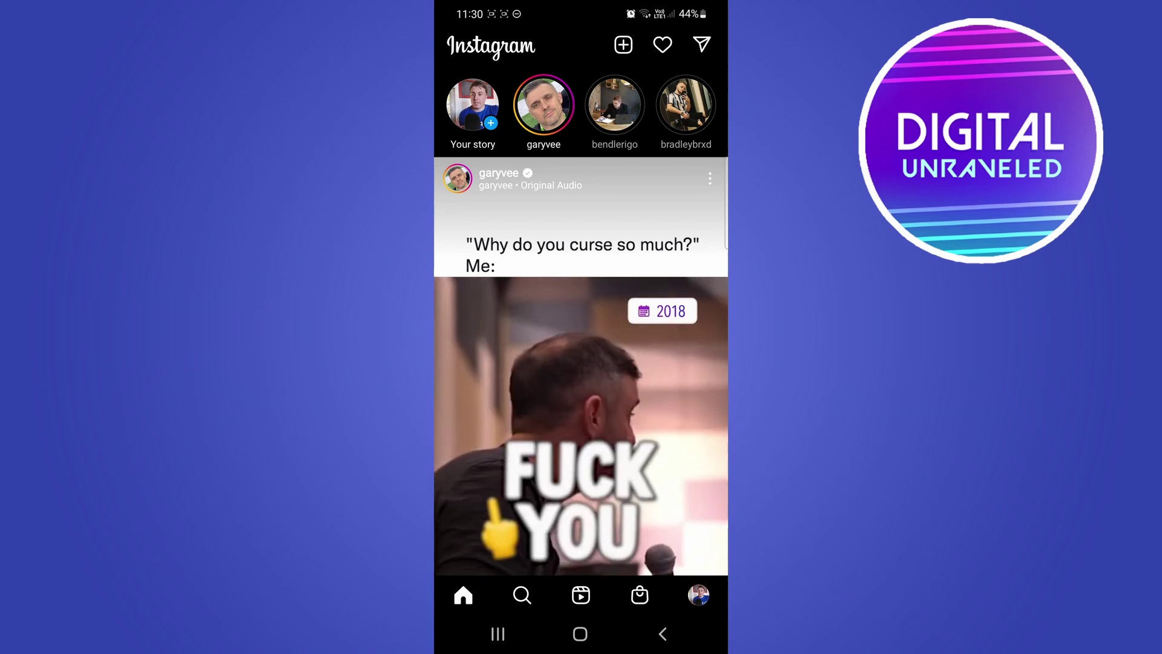
# - From your profile's options menu, open Settings and then the Account settings
pyautogui.click(699, 594)
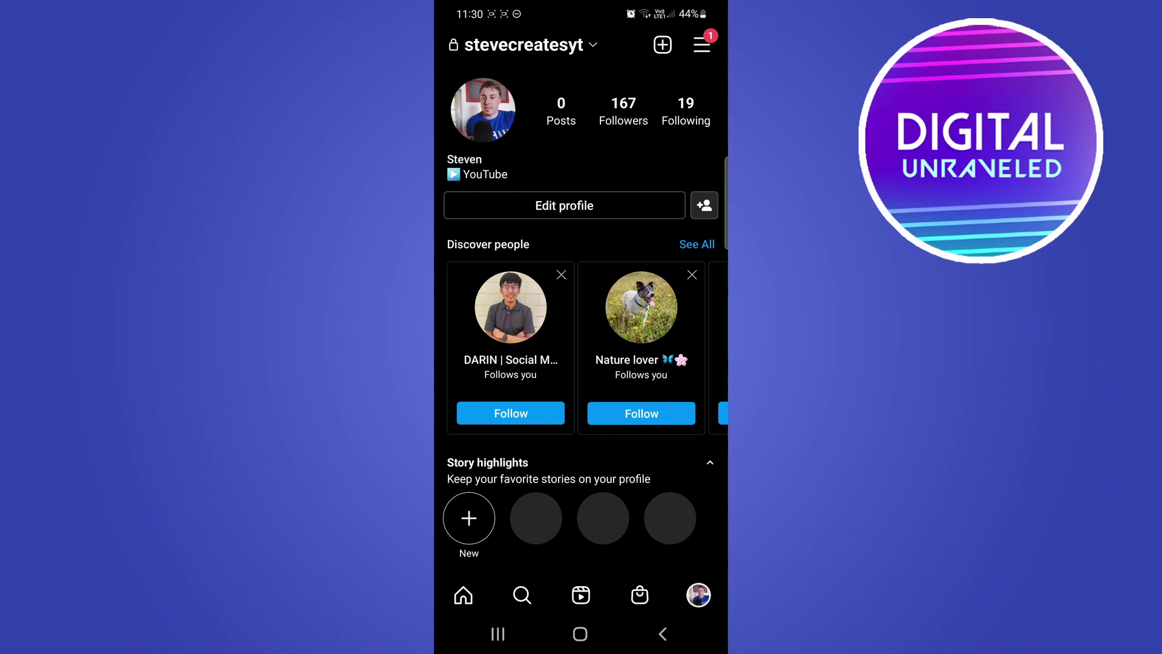
pyautogui.click(702, 45)
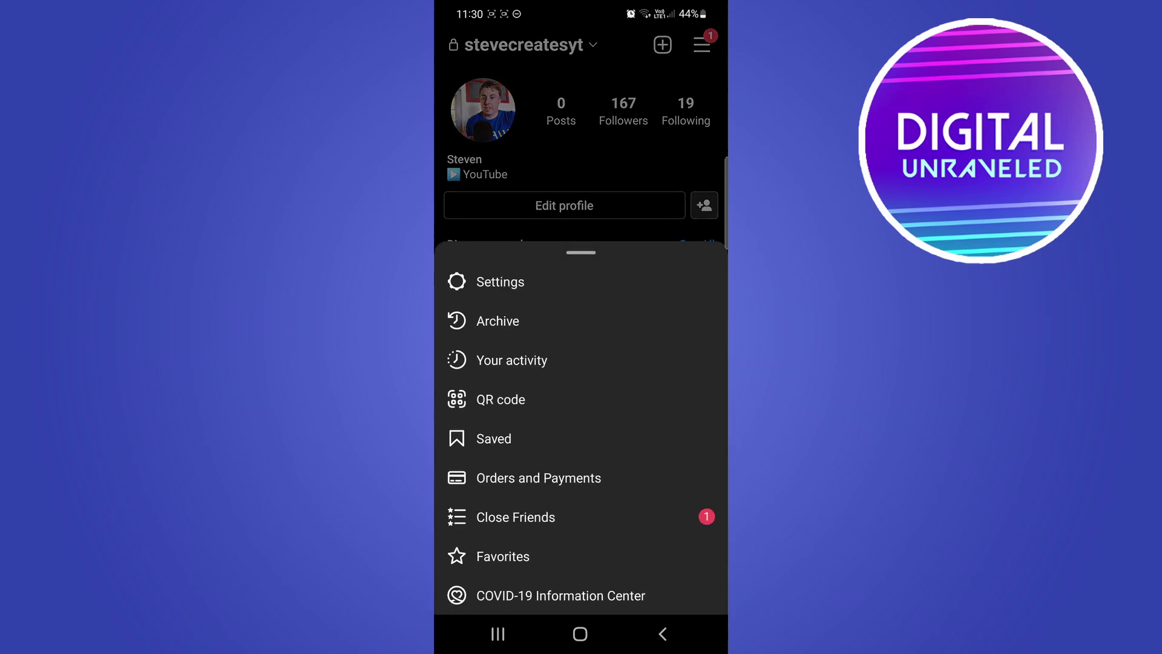
pyautogui.click(500, 281)
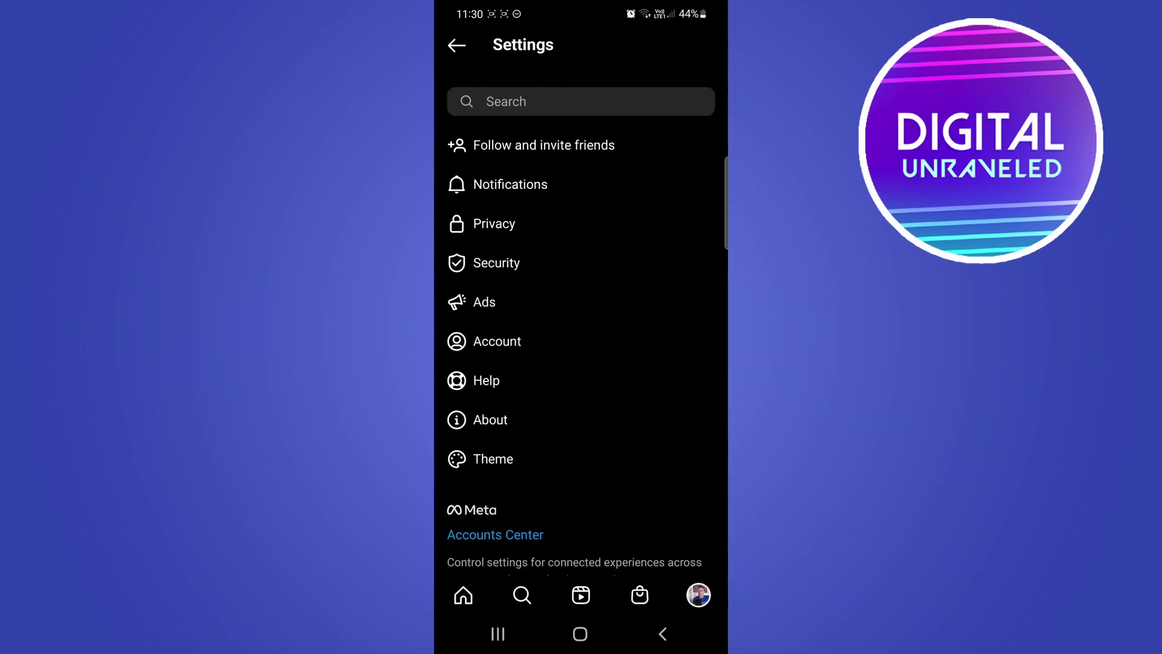
pyautogui.click(496, 340)
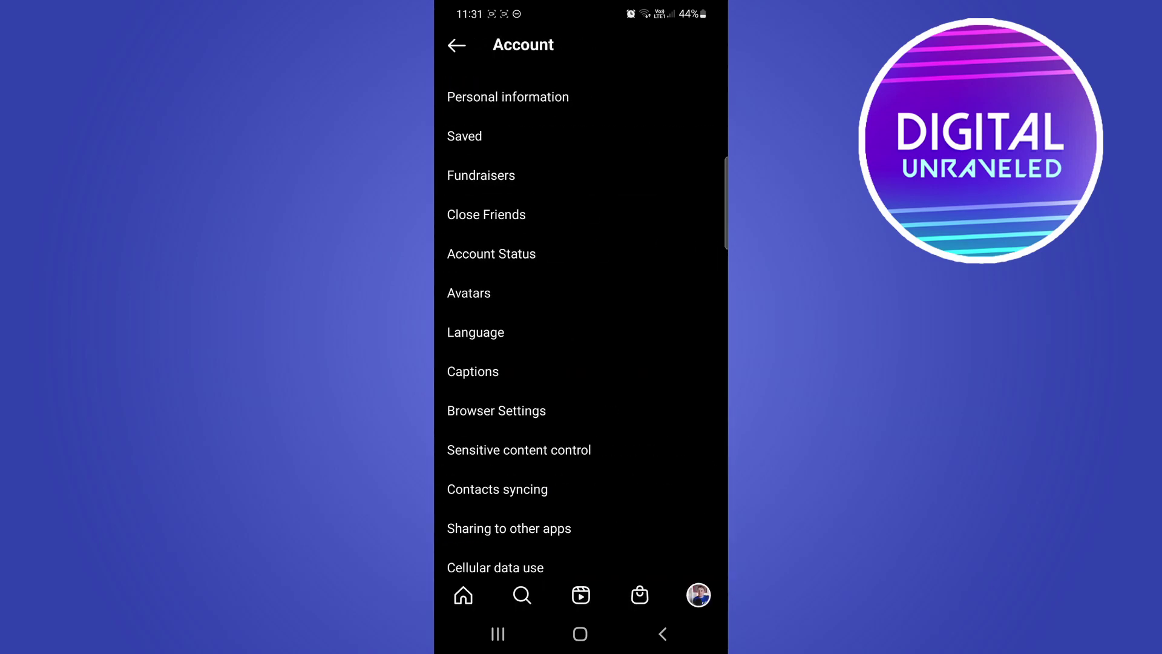
pyautogui.scroll(-5, 580, 363)
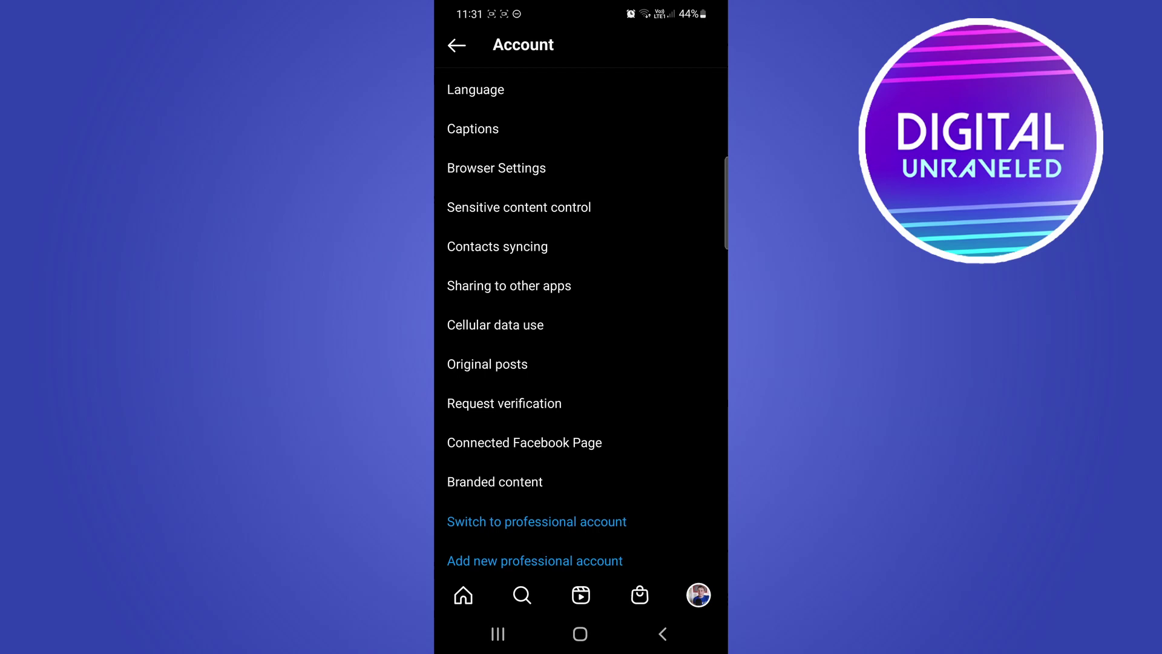
pyautogui.scroll(1, 580, 364)
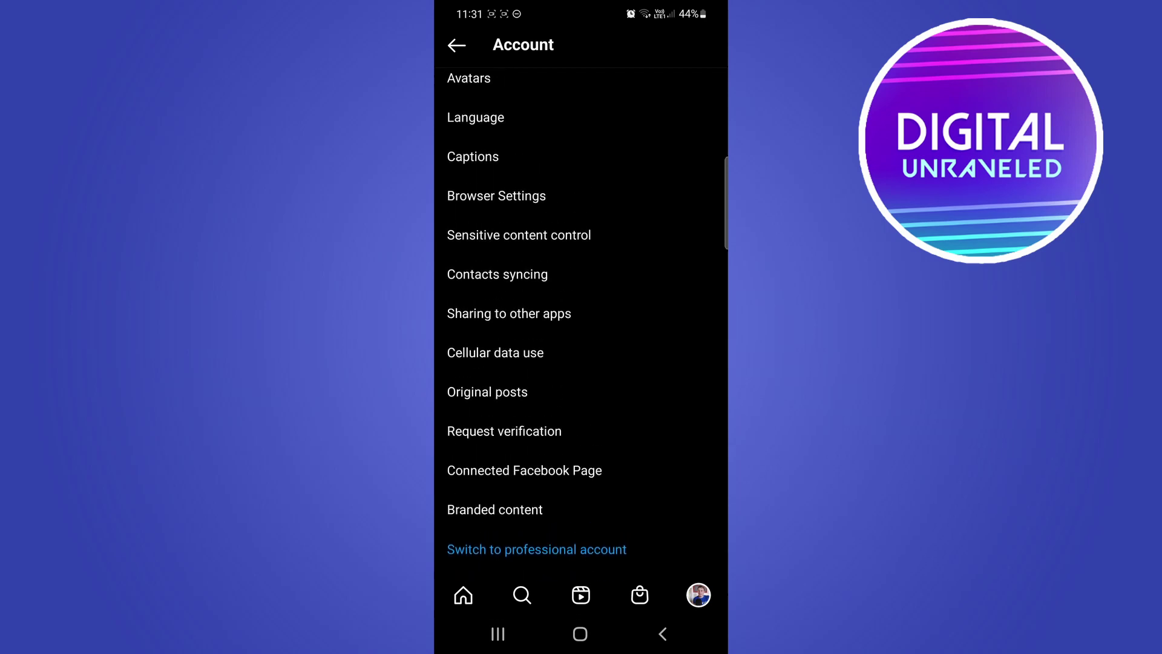
pyautogui.scroll(5, 581, 363)
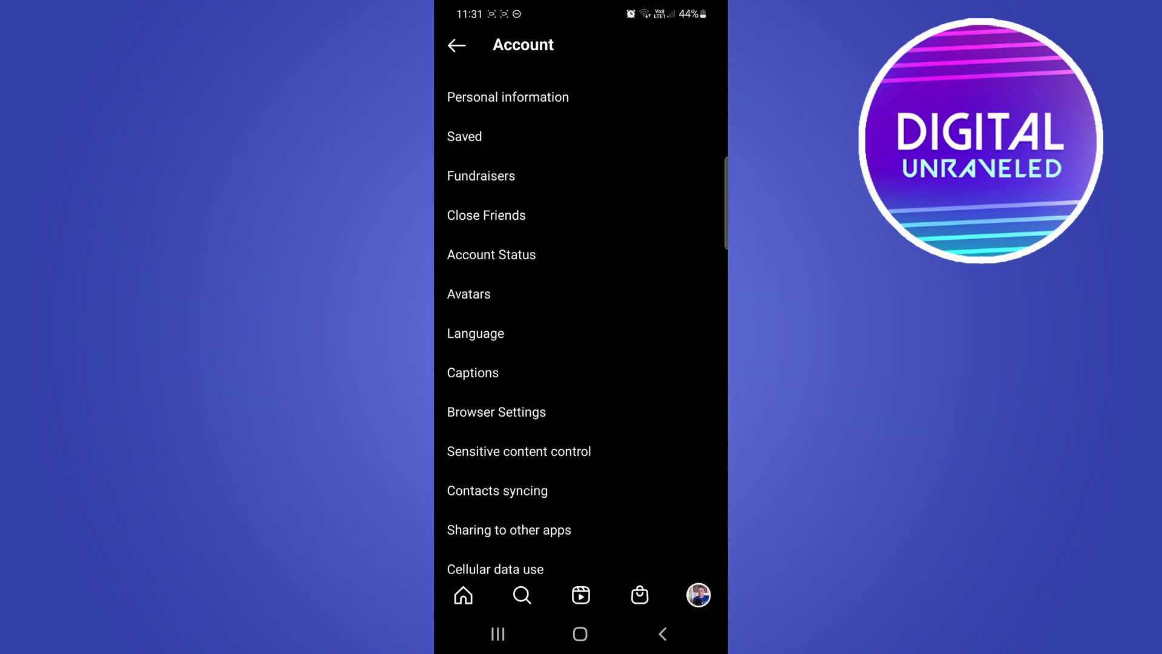
# - Back in the main Settings list, search the settings for 'man'
pyautogui.click(456, 44)
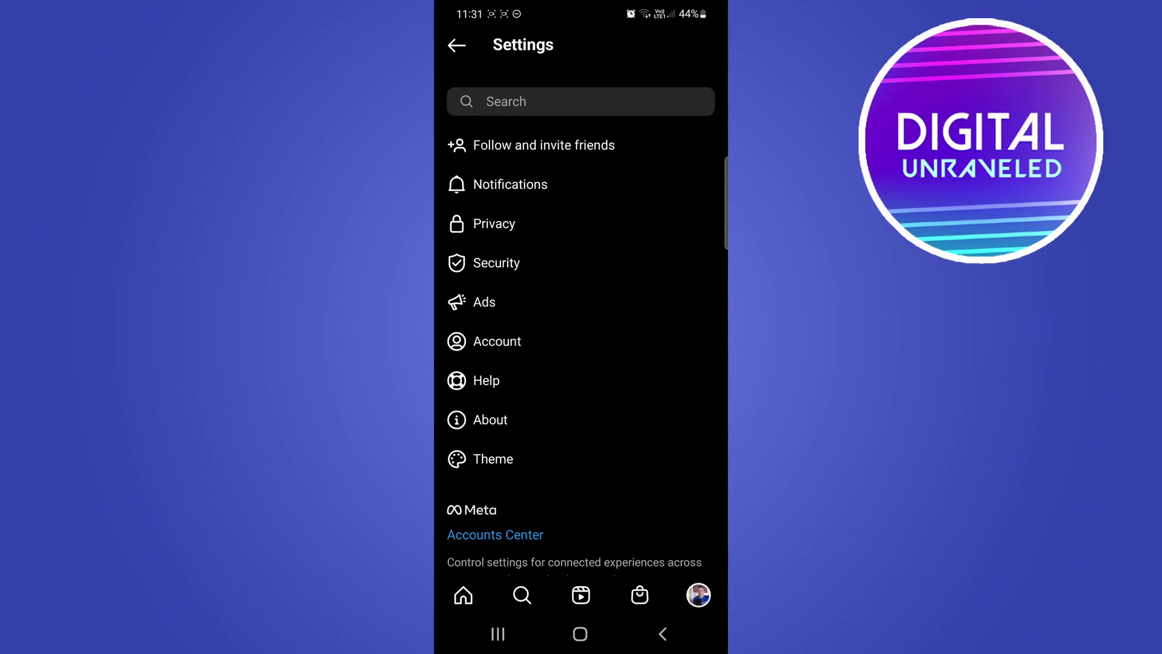
pyautogui.click(581, 101)
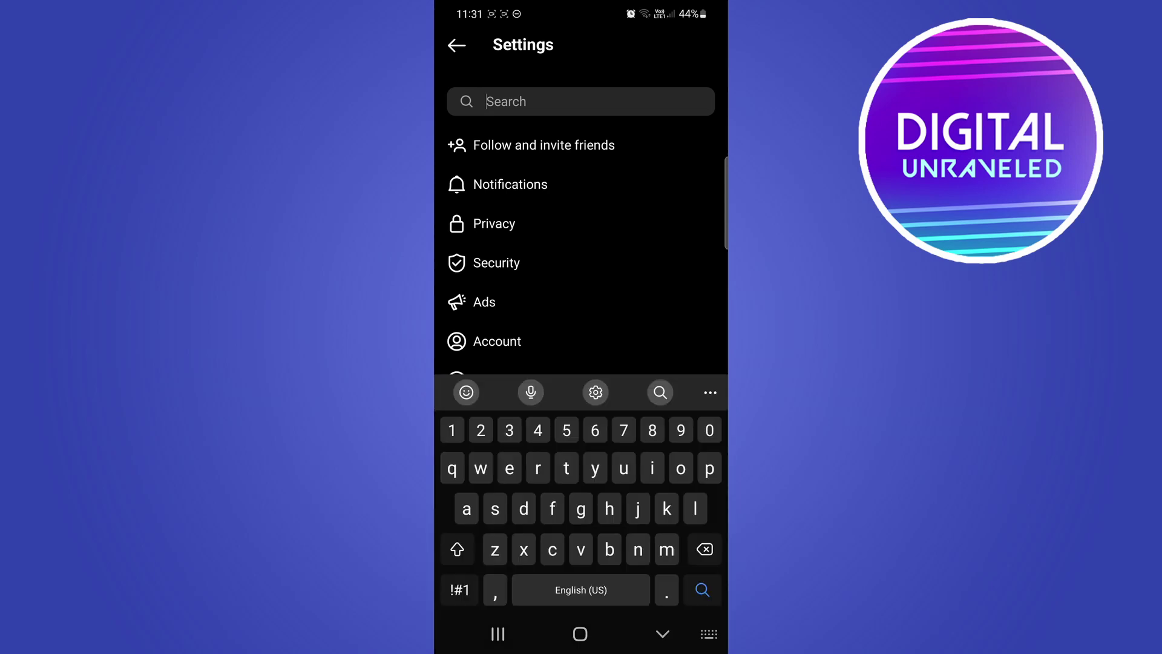
pyautogui.click(667, 549)
pyautogui.write('m')
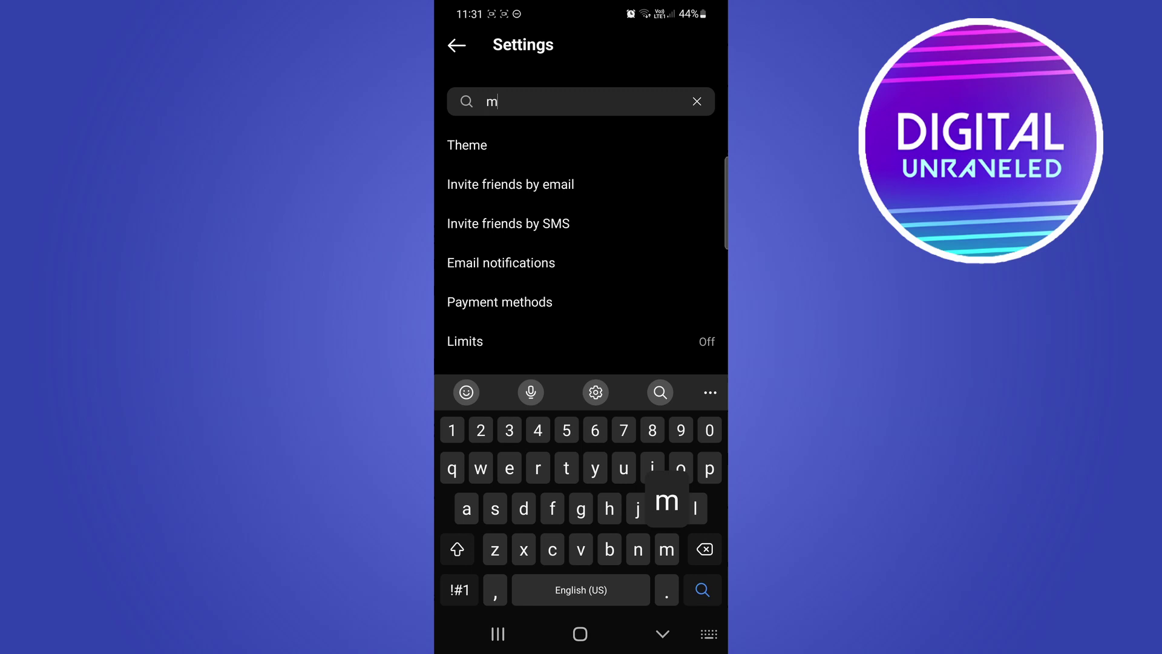
pyautogui.click(467, 509)
pyautogui.click(638, 550)
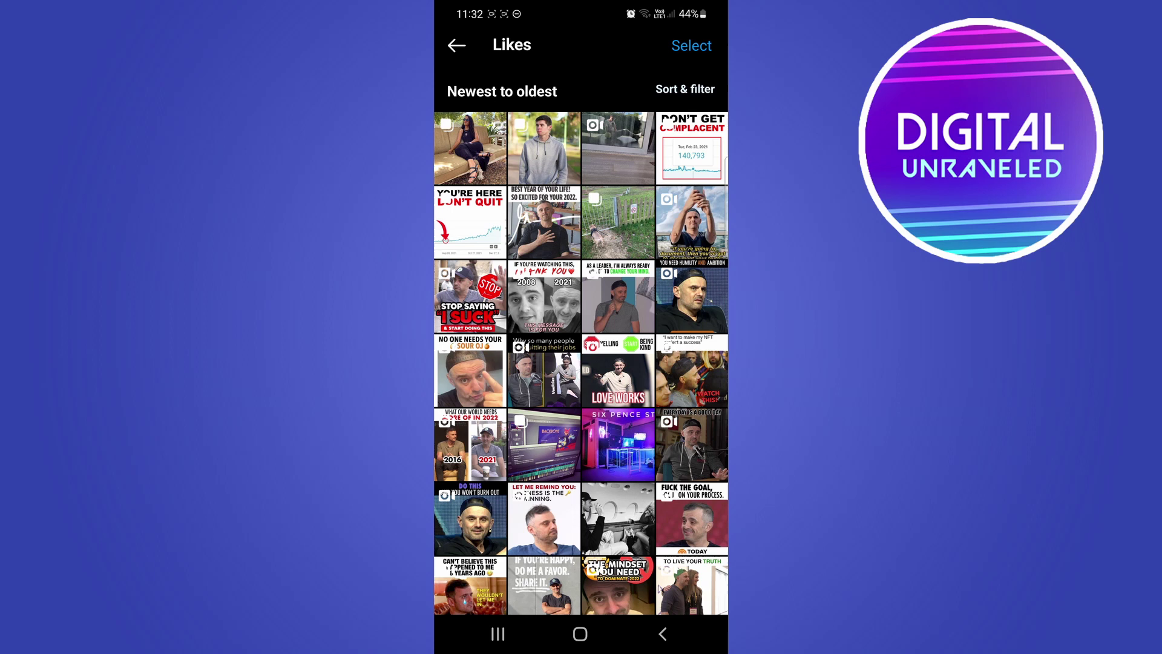
# - In Sort & filter, set liked posts to sort Oldest to newest and apply
pyautogui.click(685, 89)
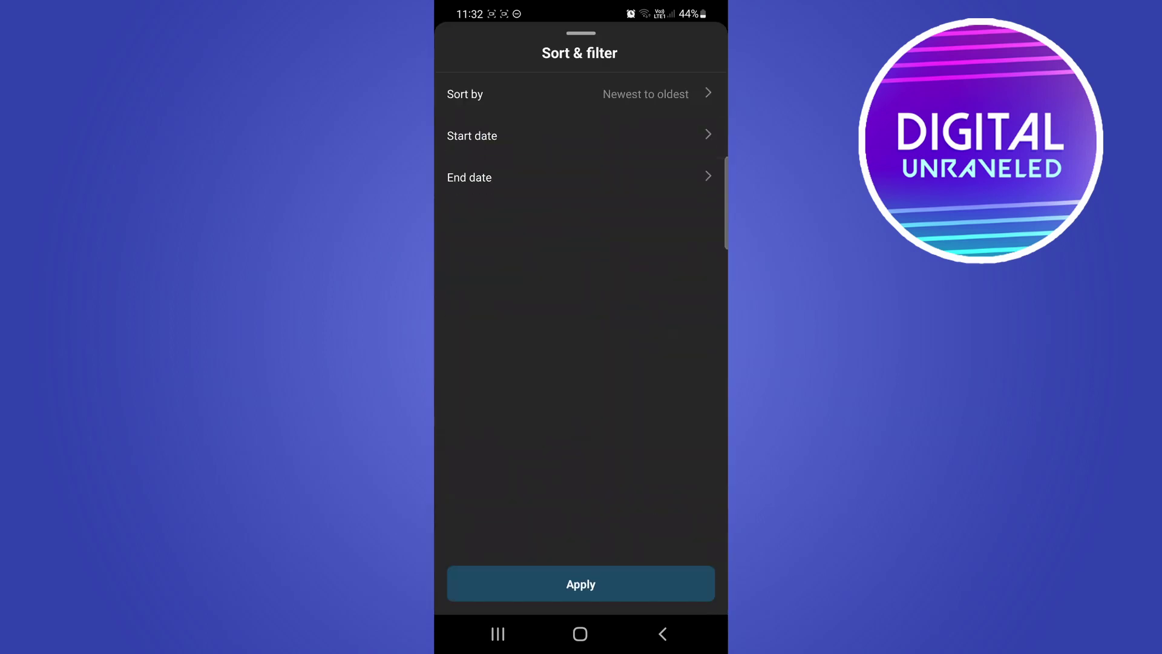
pyautogui.click(580, 94)
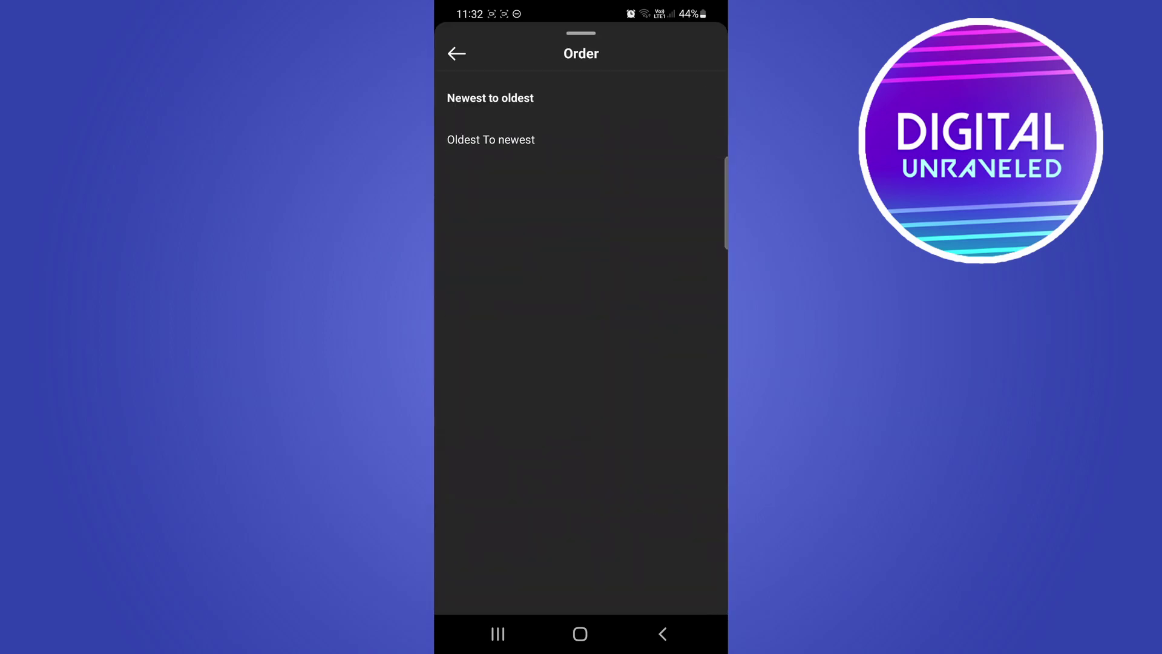
pyautogui.click(491, 139)
pyautogui.click(580, 583)
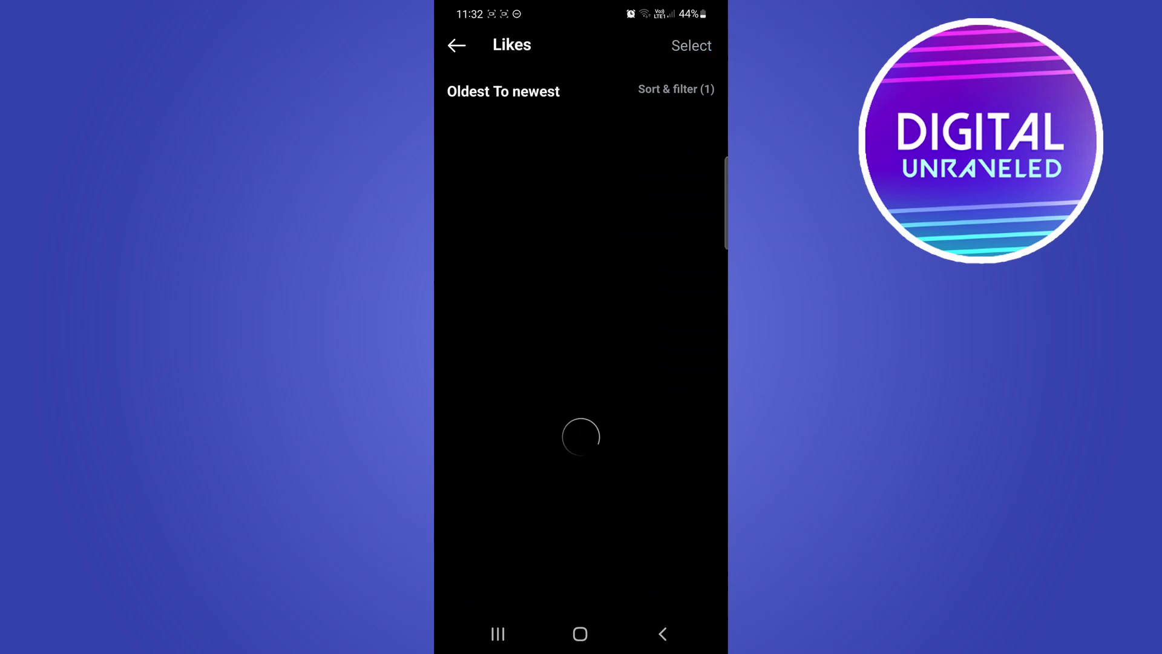